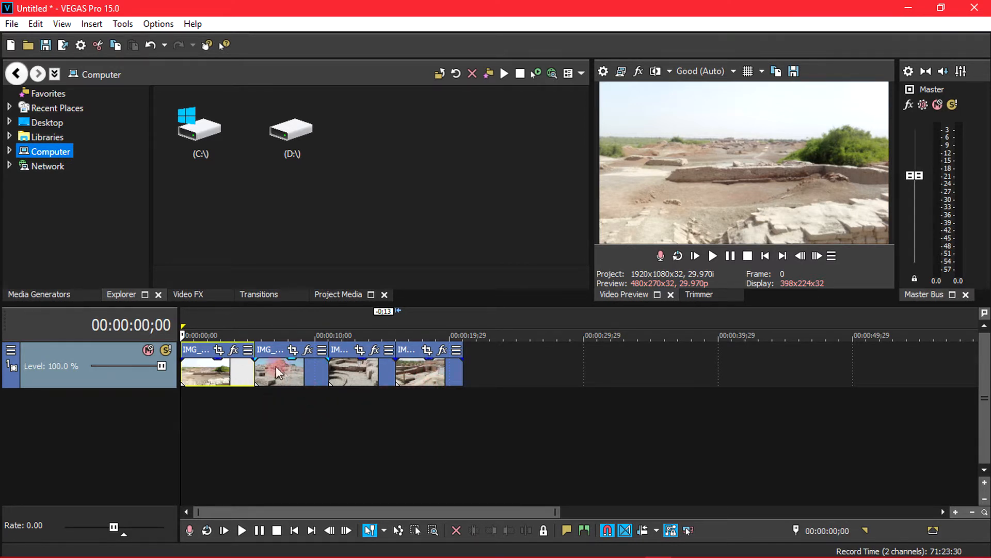
- Select the second image clip on the timeline
{"action": "left_click", "coordinate": [269, 353]}
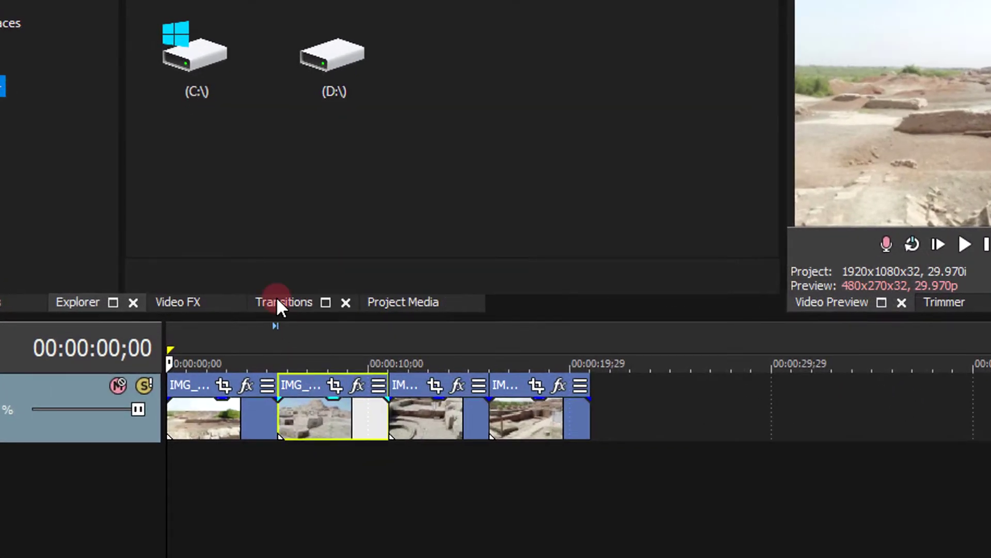
{"action": "left_click", "coordinate": [276, 297]}
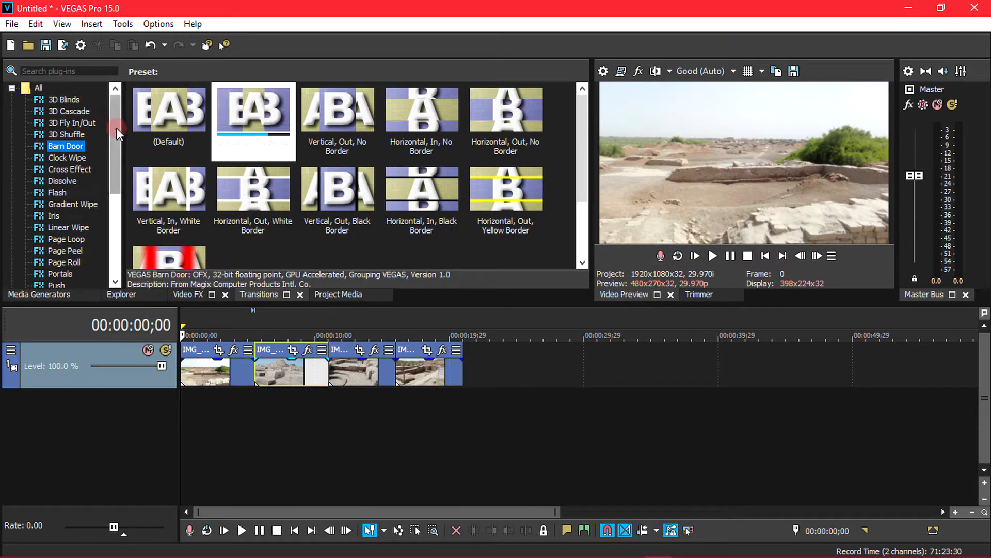
{"action": "left_click_drag", "start_coordinate": [116, 128], "coordinate": [116, 130]}
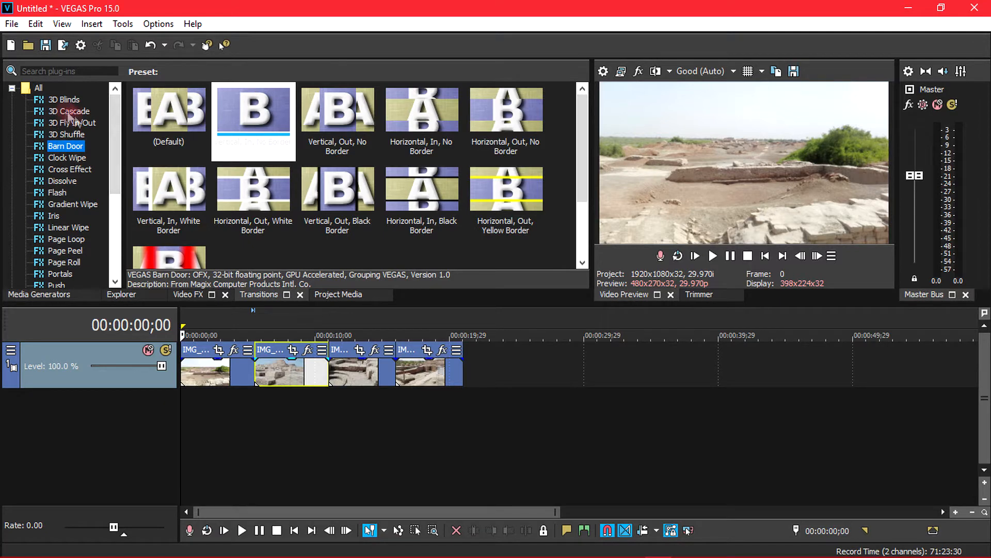
{"action": "mouse_move", "coordinate": [115, 97]}
{"action": "left_mouse_down"}
{"action": "mouse_move", "coordinate": [115, 113]}
{"action": "mouse_move", "coordinate": [114, 98]}
{"action": "left_mouse_up"}
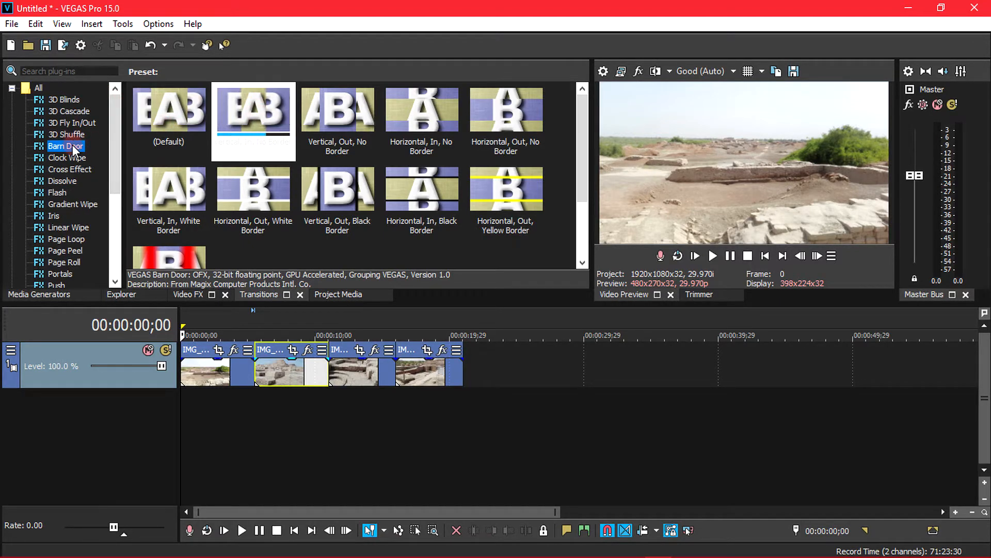
{"action": "key", "text": "Up"}
{"action": "key", "text": "Up"}
{"action": "key", "text": "Down"}
{"action": "key", "text": "Down"}
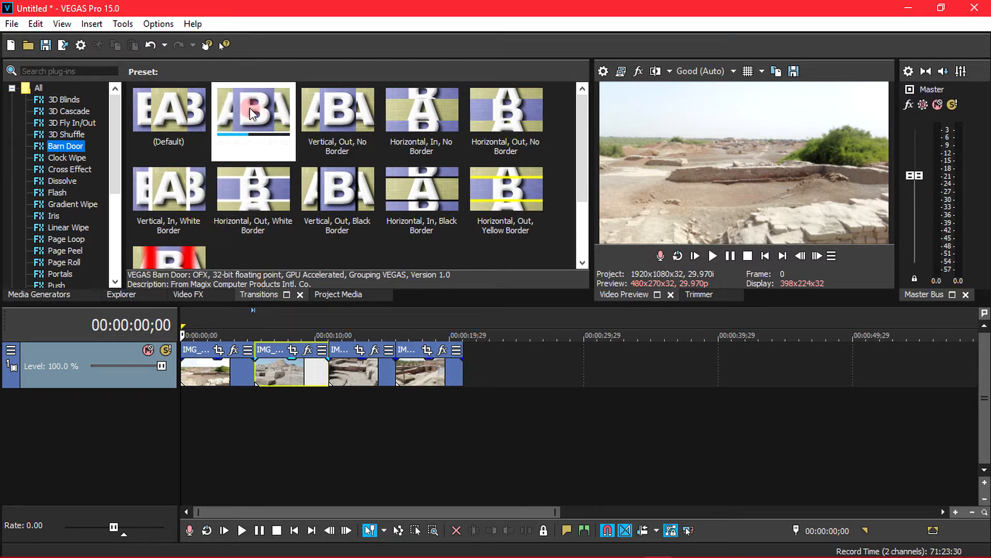
- Apply the Barn Door 'Vertical, In, No Border' preset between the first two image clips
{"action": "left_click_drag", "start_coordinate": [254, 111], "coordinate": [248, 152]}
{"action": "left_click_drag", "start_coordinate": [235, 335], "coordinate": [260, 386]}
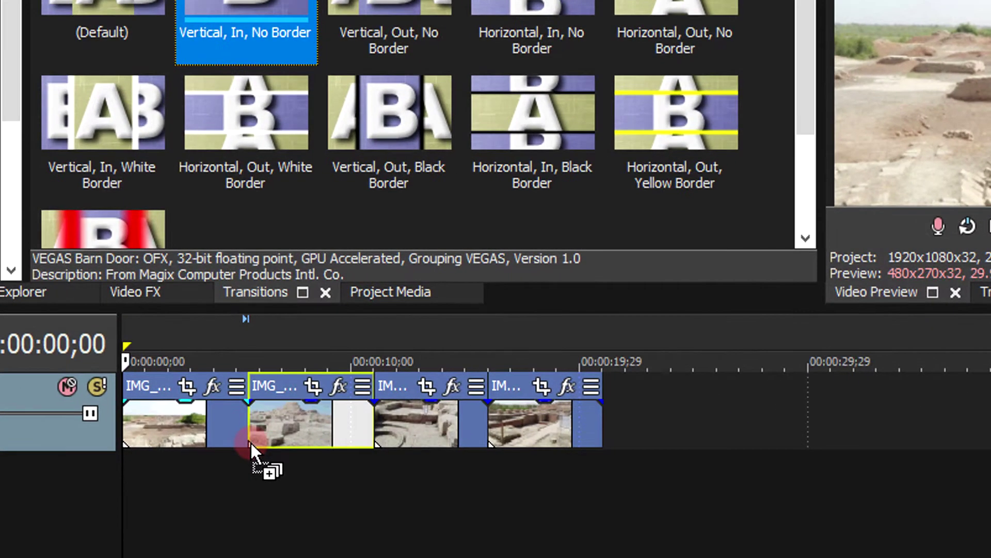
{"action": "left_click_drag", "start_coordinate": [250, 442], "coordinate": [251, 437]}
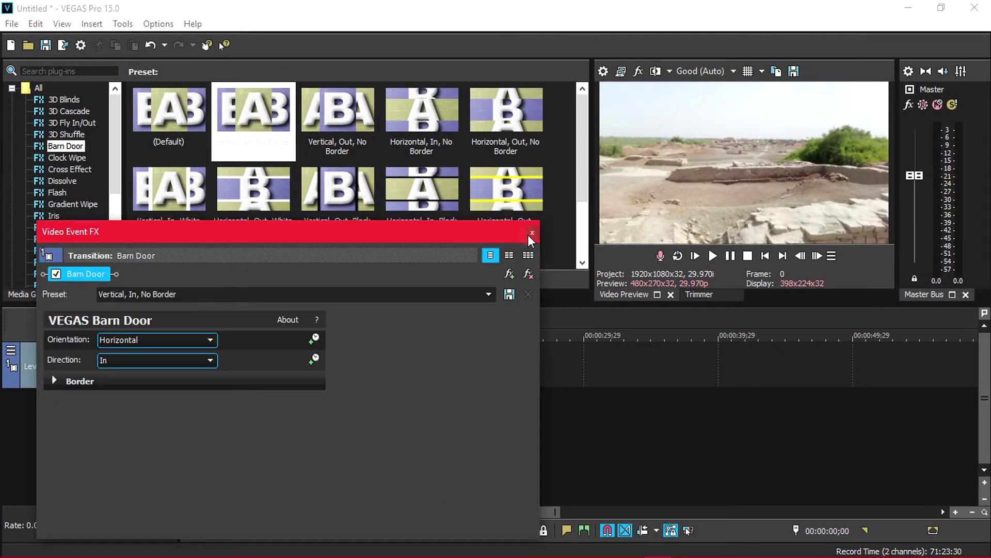
{"action": "left_click", "coordinate": [531, 233]}
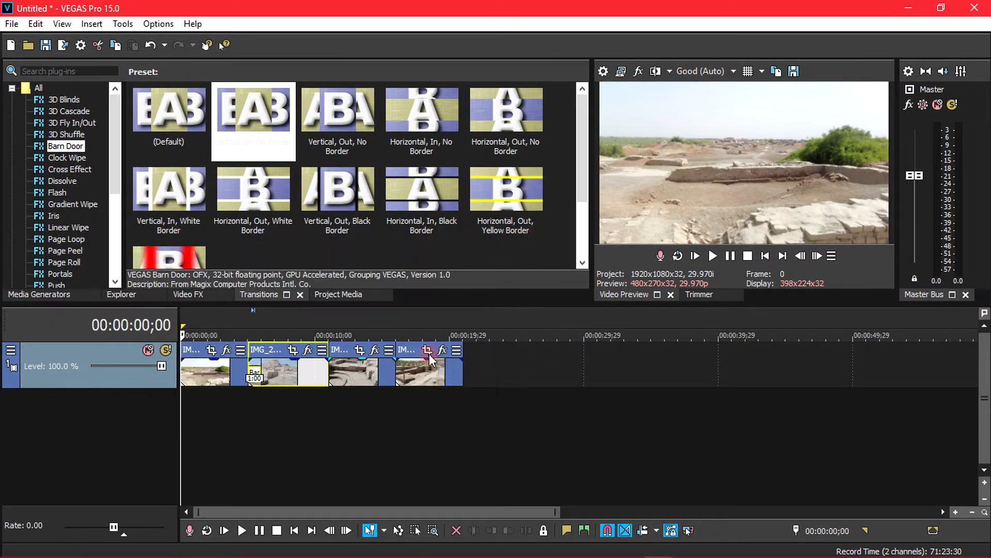
- Preview the new transition from just before it, then stop playback
{"action": "left_click", "coordinate": [237, 401]}
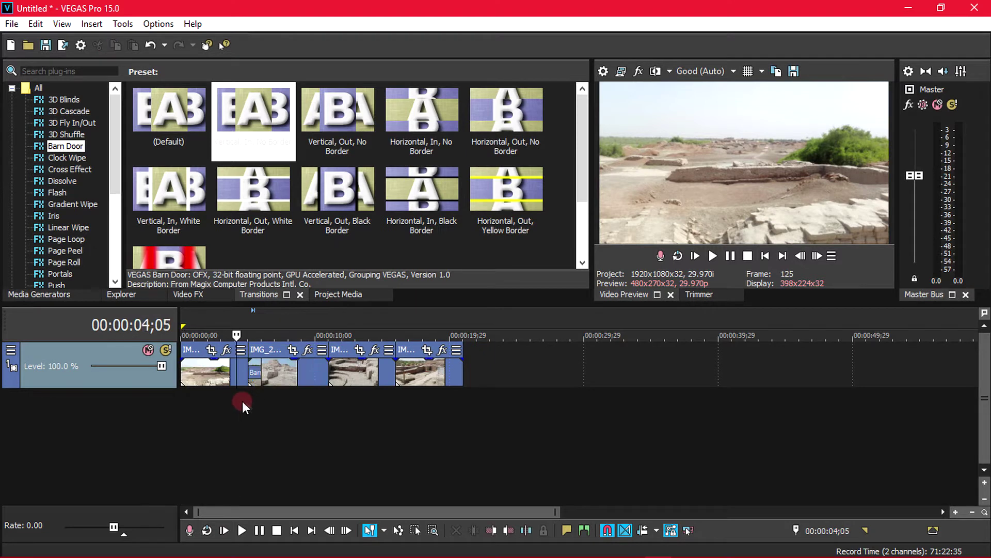
{"action": "left_click", "coordinate": [711, 254]}
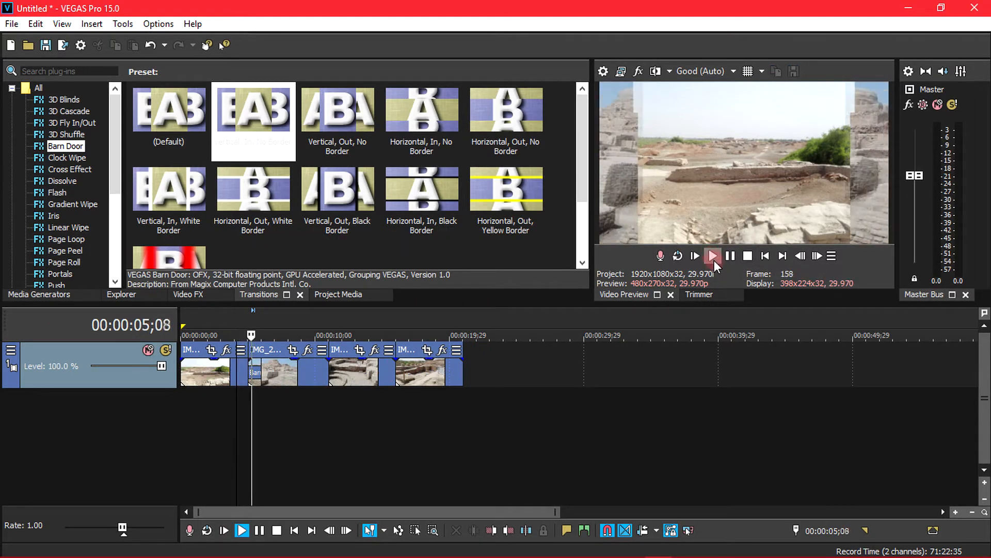
{"action": "key", "text": "space"}
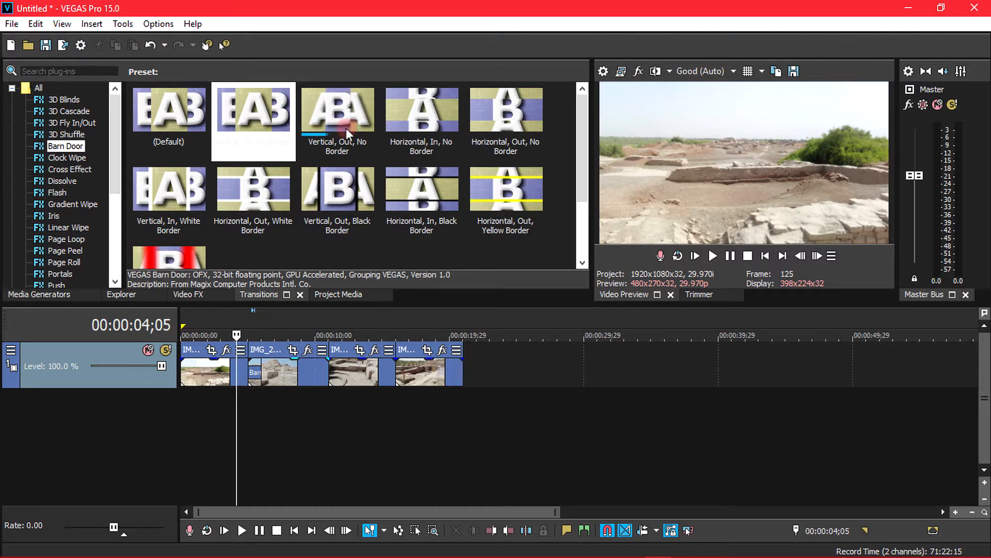
{"action": "left_click", "coordinate": [336, 116]}
- Swap the transition to 'Vertical, Out, No Border' and zoom the timeline in
{"action": "left_click_drag", "start_coordinate": [337, 116], "coordinate": [268, 374]}
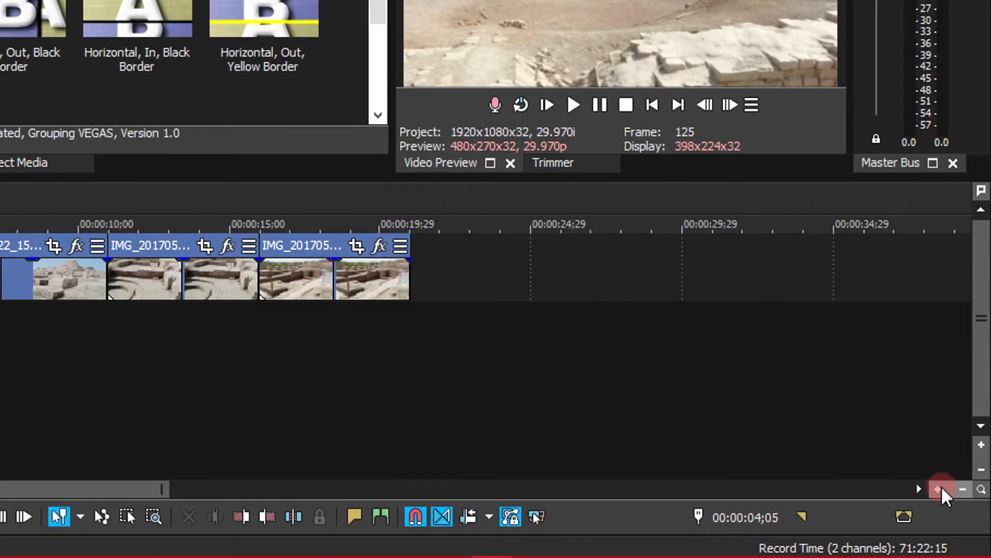
{"action": "left_click", "coordinate": [942, 488]}
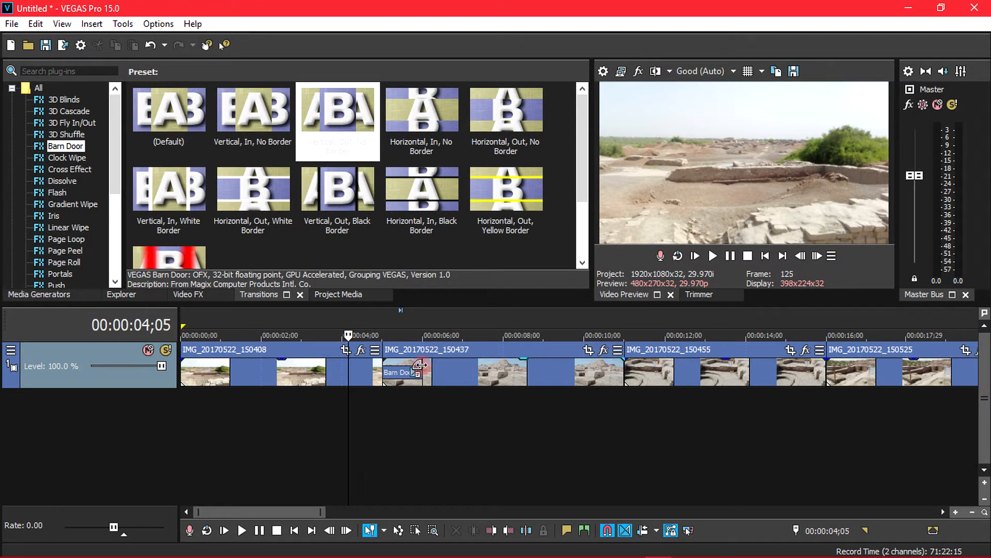
- Lengthen the Barn Door transition by dragging its edge and preview it
{"action": "left_click_drag", "start_coordinate": [421, 366], "coordinate": [413, 370]}
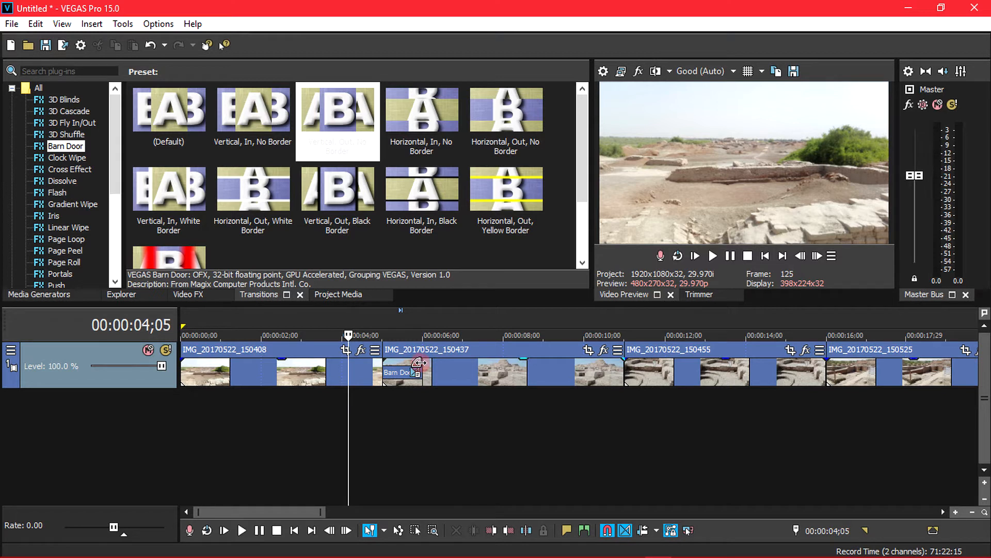
{"action": "left_click_drag", "start_coordinate": [421, 365], "coordinate": [568, 371]}
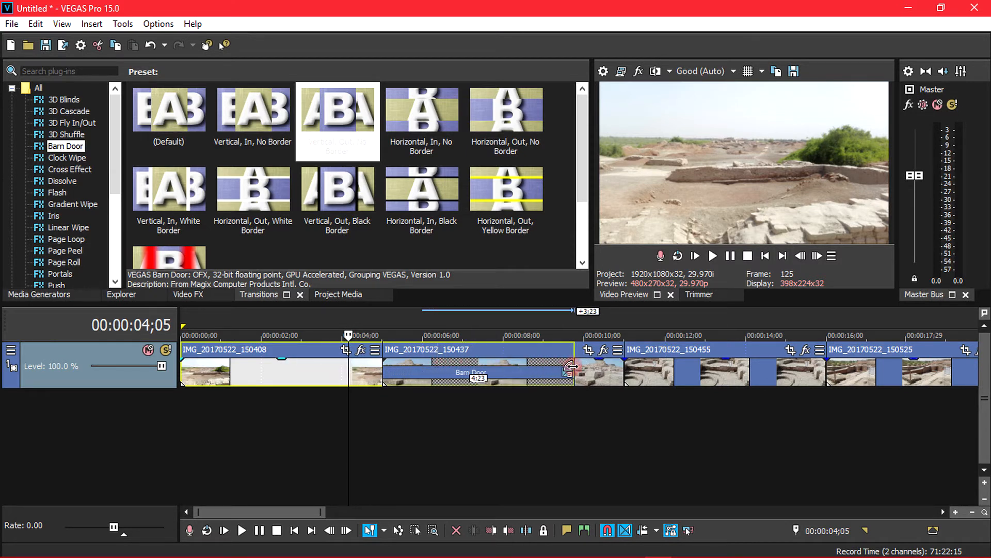
{"action": "left_click", "coordinate": [713, 256]}
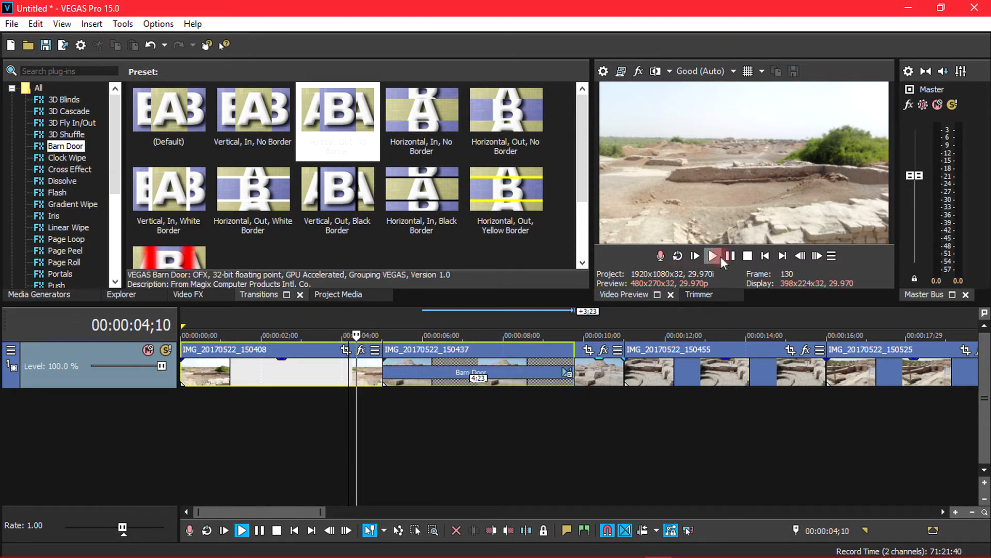
{"action": "left_click", "coordinate": [736, 256]}
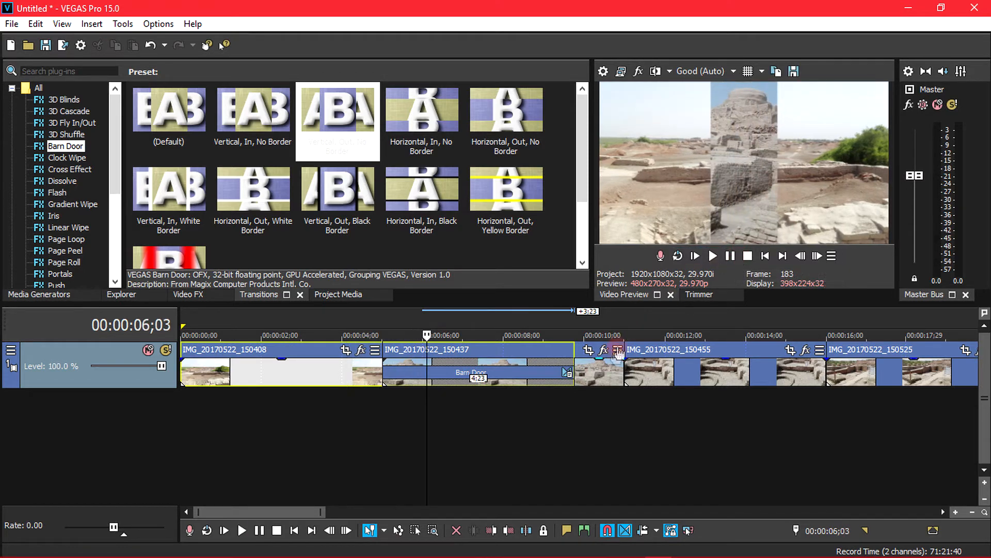
- Shorten the transition back and preview it again
{"action": "left_click_drag", "start_coordinate": [569, 372], "coordinate": [426, 375]}
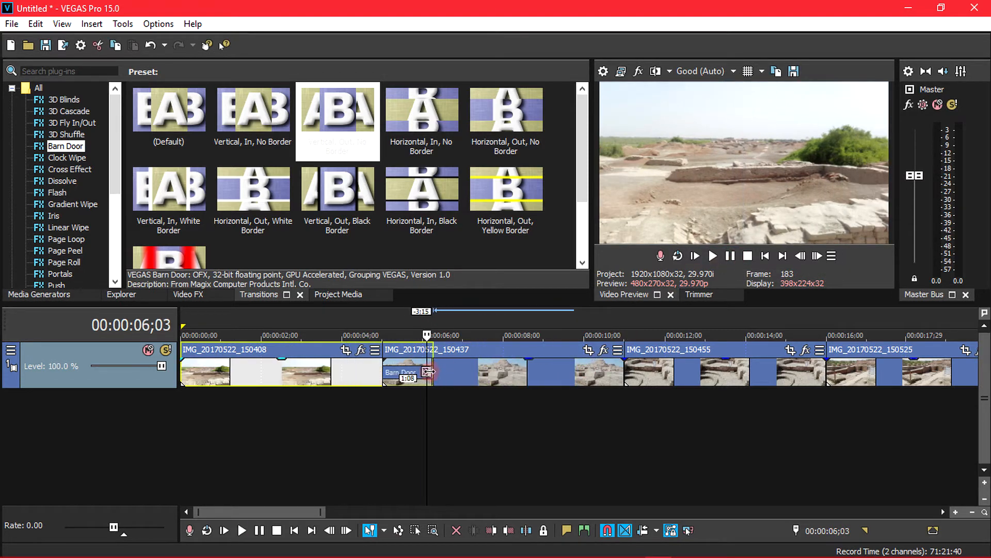
{"action": "left_click", "coordinate": [359, 403]}
{"action": "left_click", "coordinate": [713, 257]}
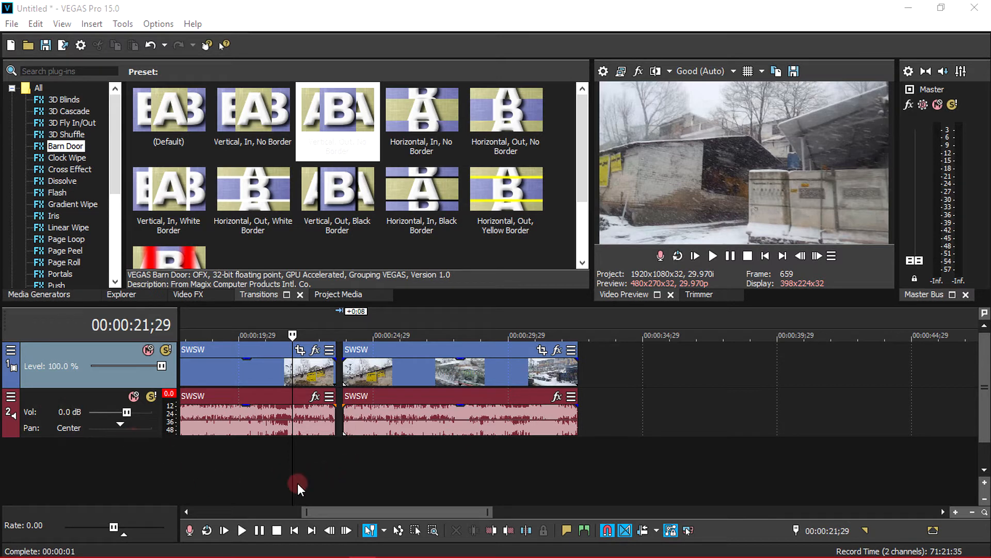
- Preview the footage around the cut between the two SWSW video clips
{"action": "left_click_drag", "start_coordinate": [298, 483], "coordinate": [213, 488]}
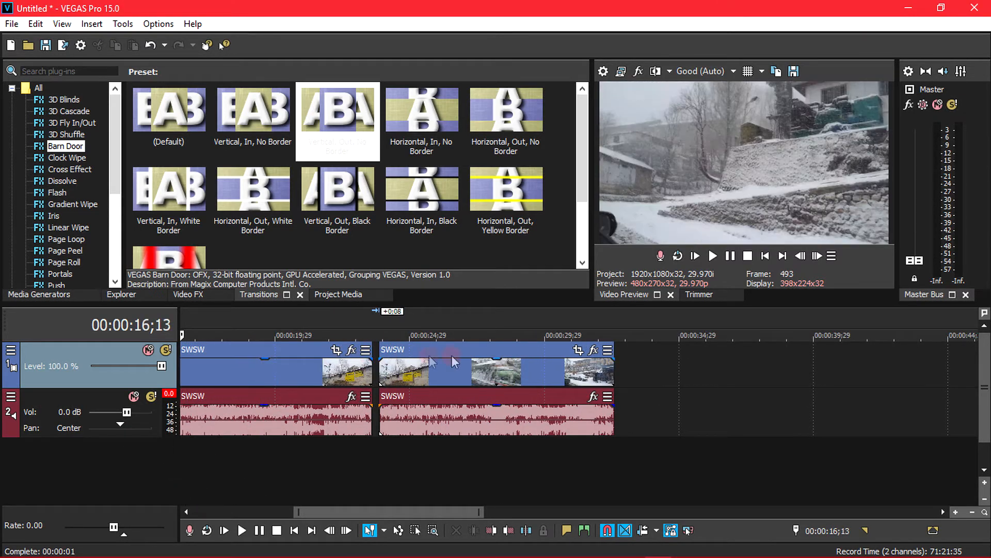
{"action": "left_click", "coordinate": [711, 256]}
{"action": "left_click", "coordinate": [734, 256]}
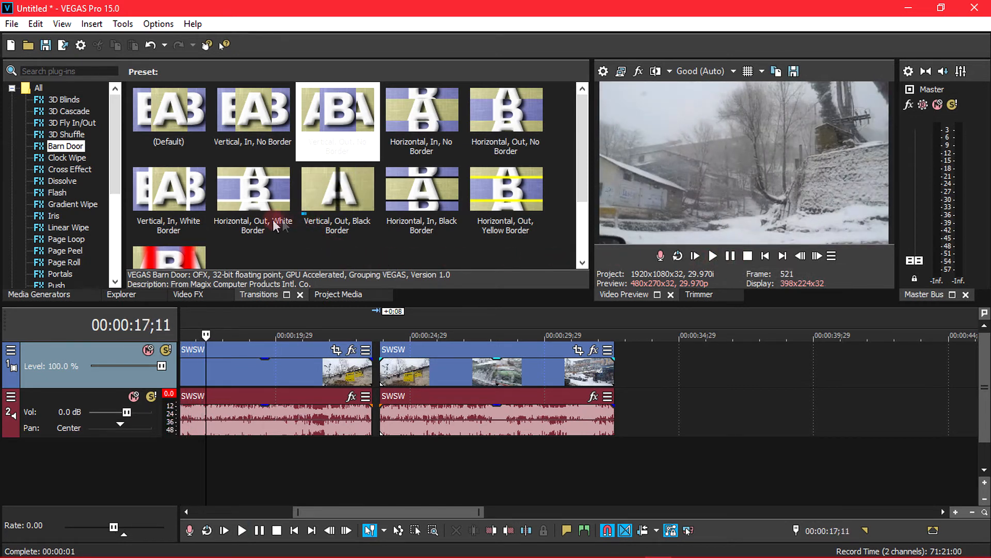
- Apply the Barn Door 'Horizontal, Out, White Border' preset at the cut between the video clips
{"action": "left_click", "coordinate": [251, 201]}
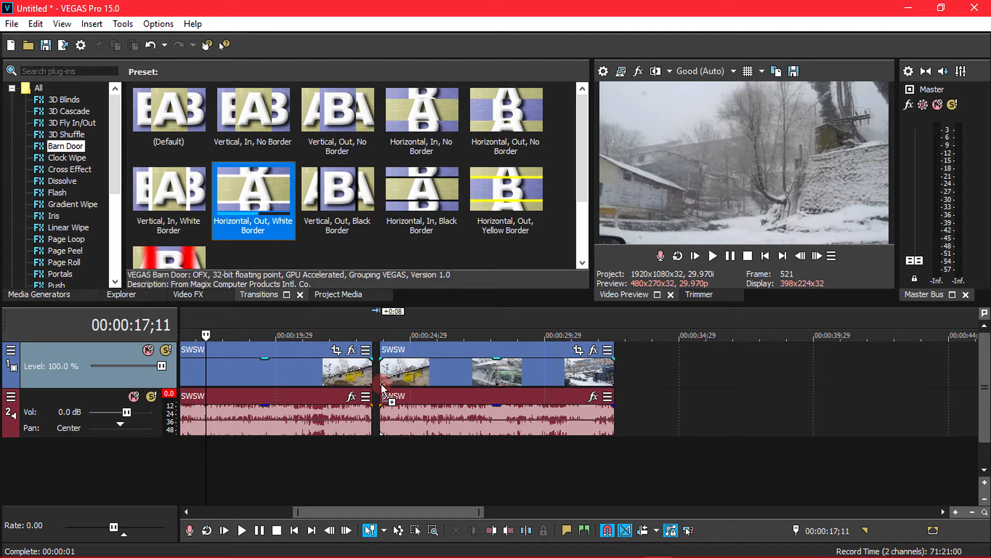
{"action": "left_click_drag", "start_coordinate": [382, 385], "coordinate": [382, 390]}
{"action": "left_click", "coordinate": [534, 234]}
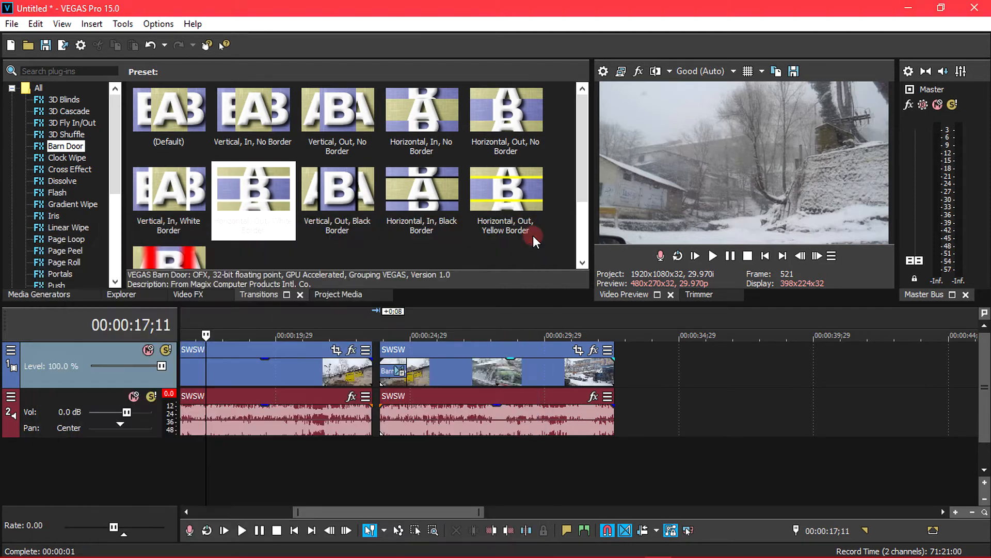
- Lengthen the new transition and play it back
{"action": "left_click_drag", "start_coordinate": [405, 370], "coordinate": [427, 370]}
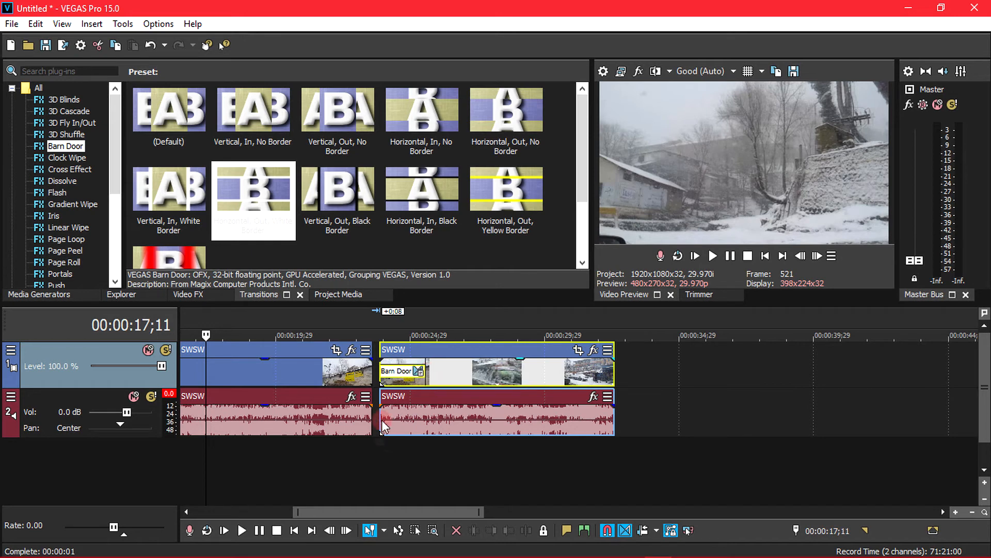
{"action": "left_click", "coordinate": [356, 470]}
{"action": "left_click", "coordinate": [714, 255]}
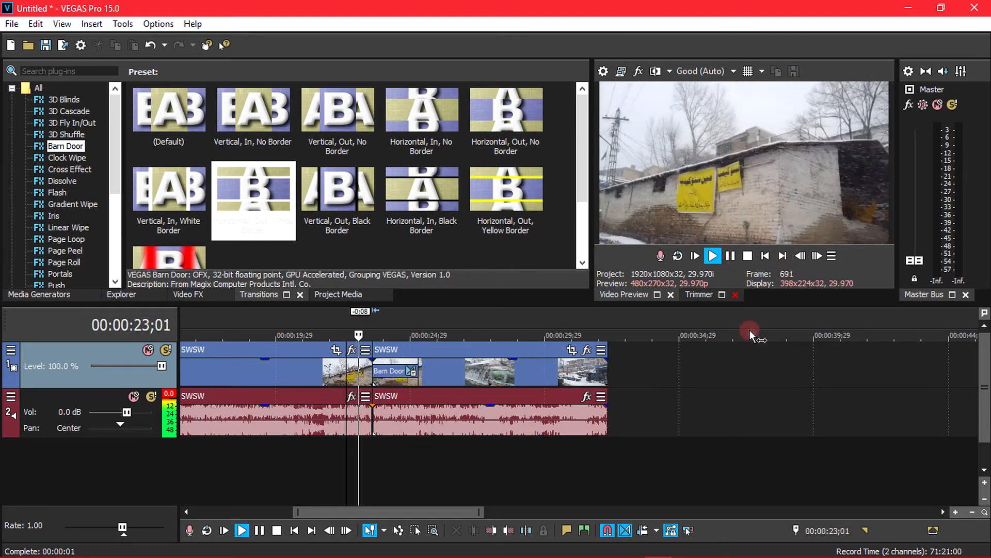